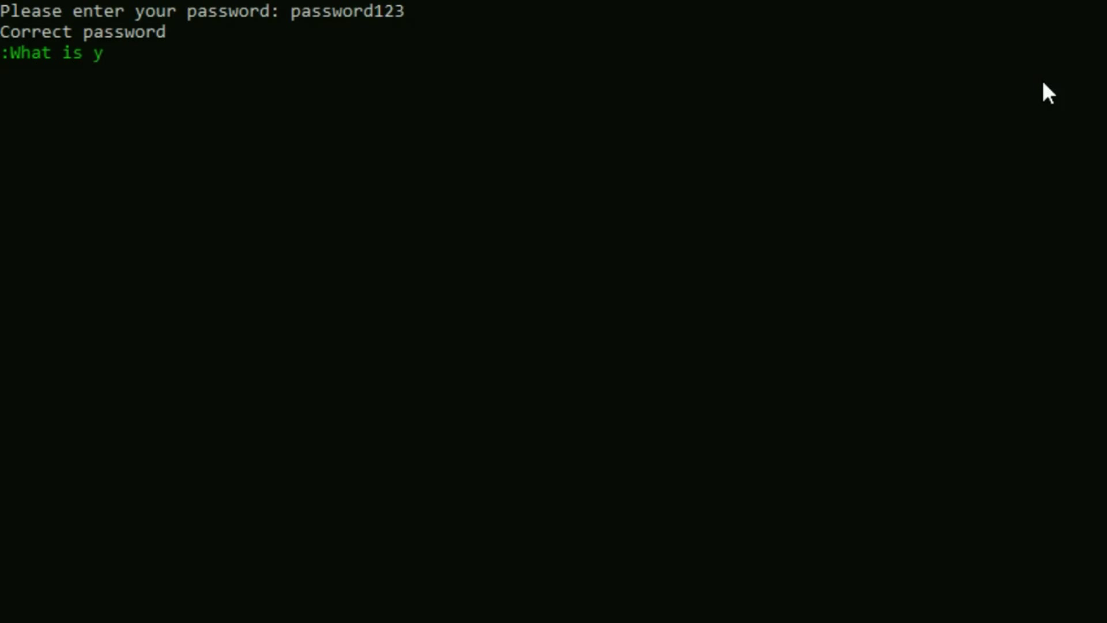
{"action": "type", "text": "our name"}
Submit 'What is your name' to Jarvis at its console prompt
{"action": "key", "text": "Return"}
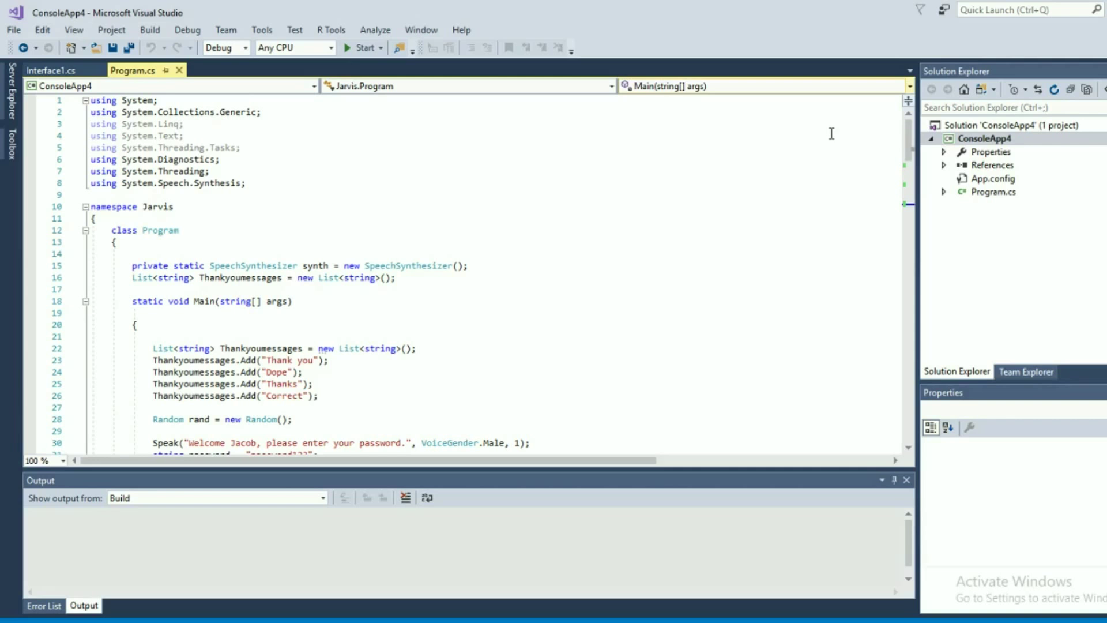
Start debugging the ConsoleApp4 Jarvis project with F5
{"action": "key", "text": "F5"}
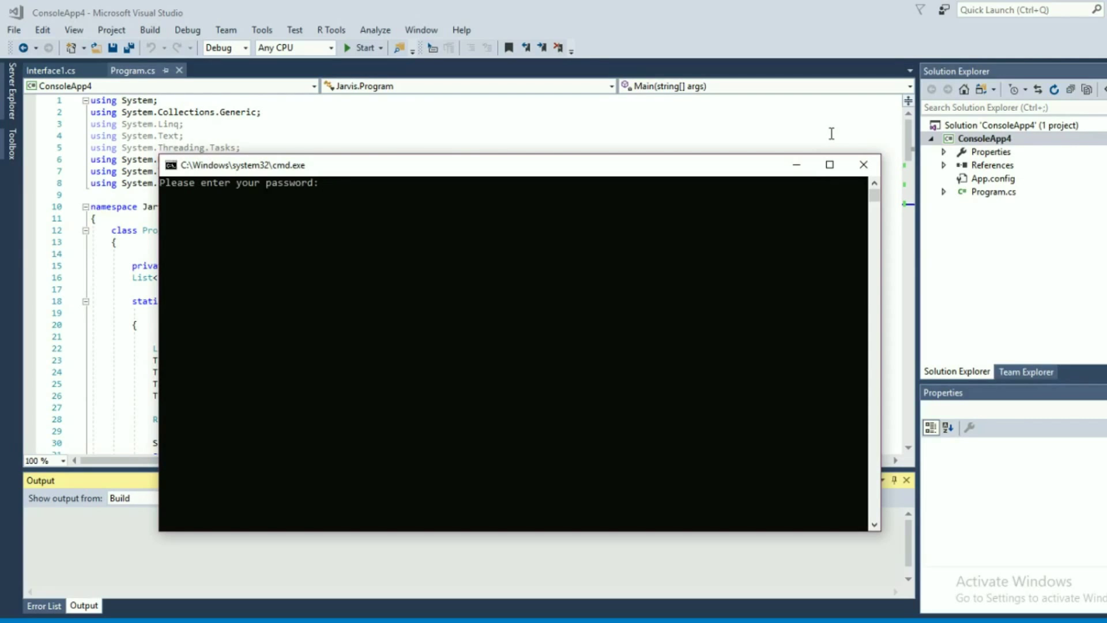
{"action": "type", "text": "pas"}
{"action": "type", "text": "s"}
{"action": "key", "text": "BackSpace"}
{"action": "key", "text": "BackSpace"}
{"action": "key", "text": "BackSpace"}
{"action": "key", "text": "BackSpace"}
{"action": "type", "text": "not"}
{"action": "type", "text": "myp"}
{"action": "type", "text": "assword"}
{"action": "key", "text": "Return"}
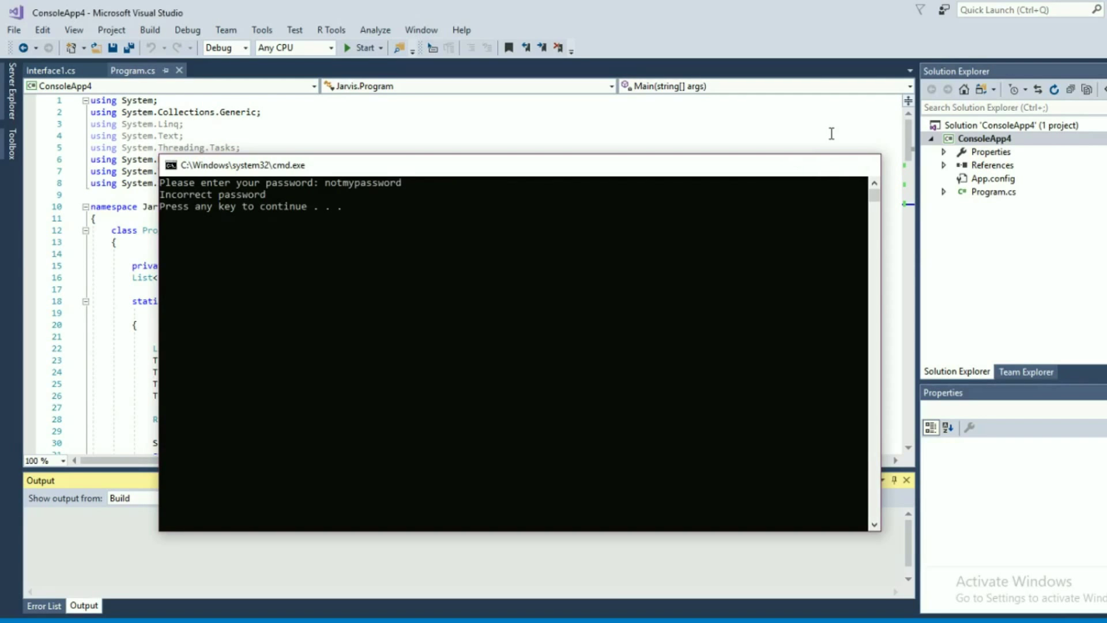
{"action": "key", "text": "Return"}
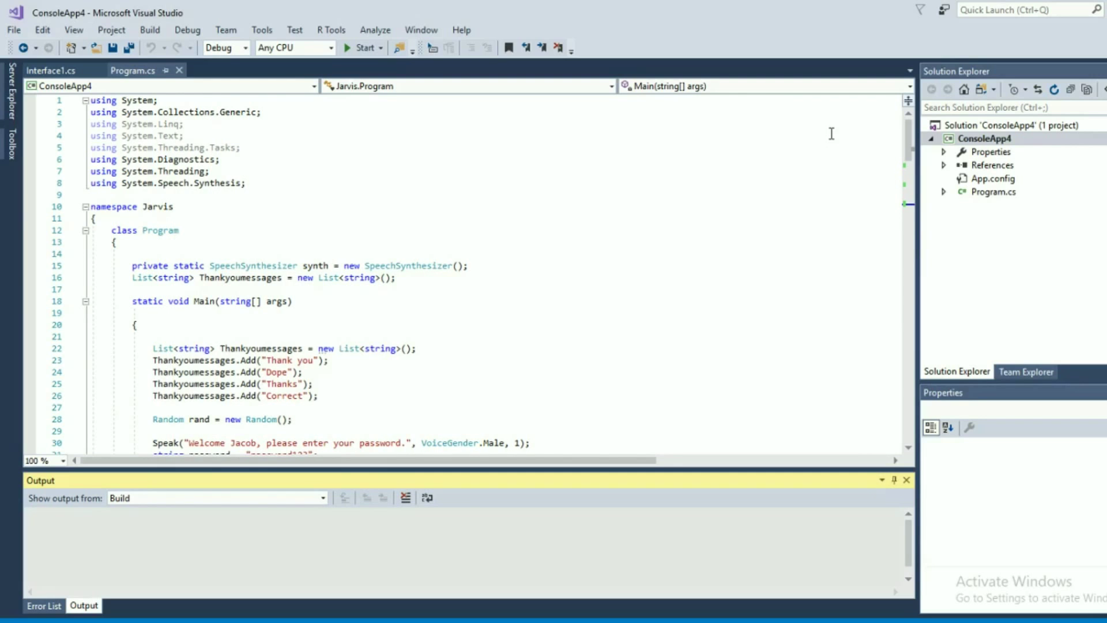
{"action": "key", "text": "ctrl+F5"}
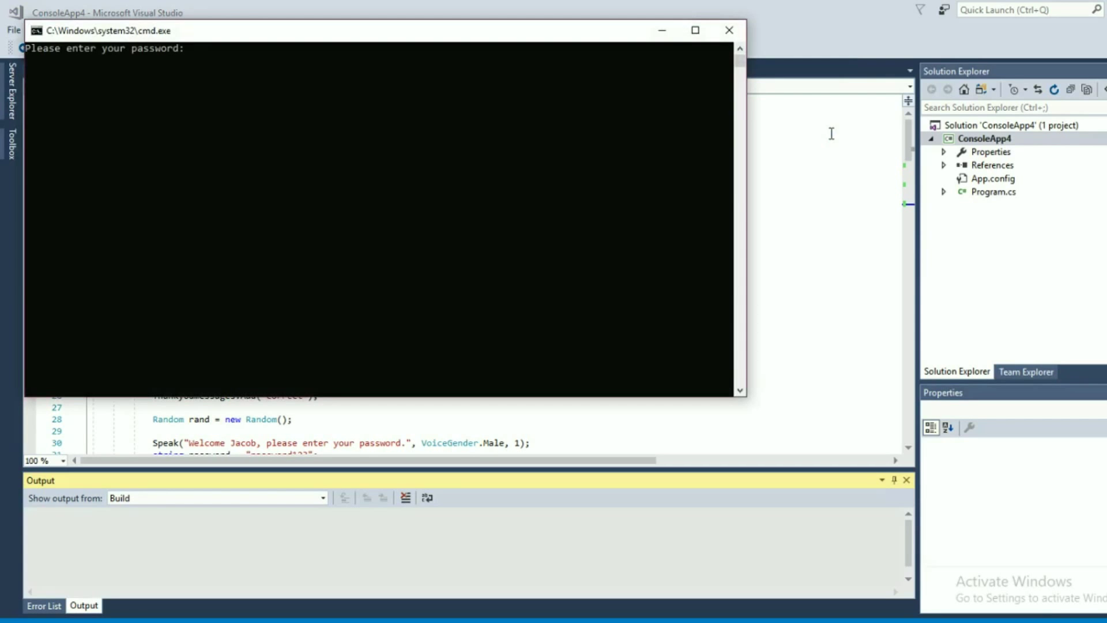
{"action": "type", "text": "password"}
{"action": "type", "text": "123"}
{"action": "key", "text": "Return"}
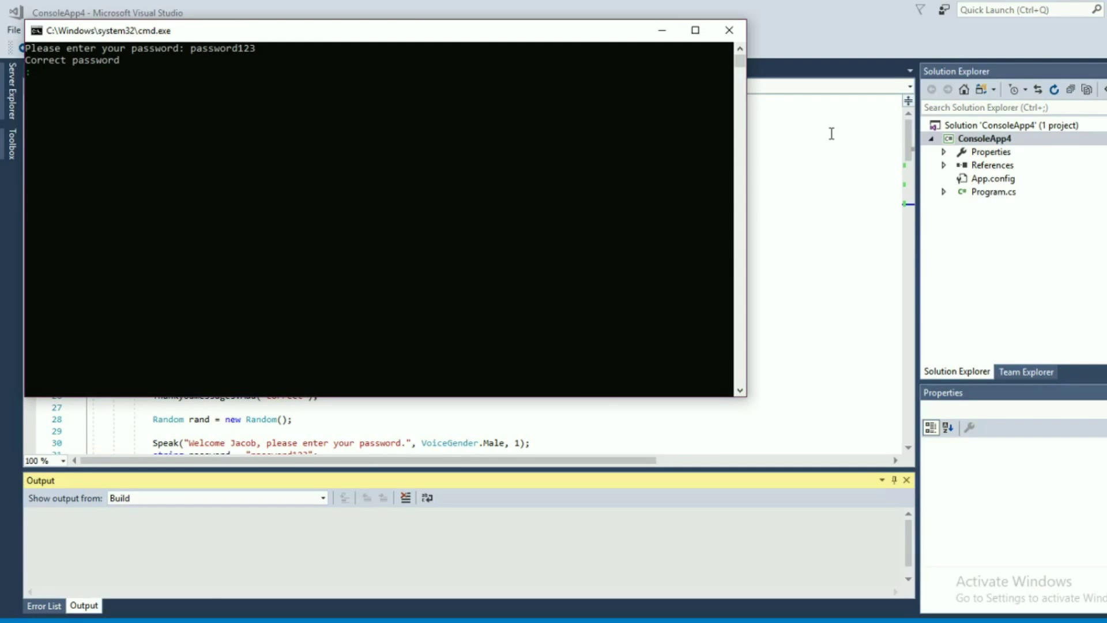
{"action": "type", "text": "Wea"}
{"action": "type", "text": "te"}
{"action": "key", "text": "BackSpace"}
{"action": "type", "text": "h"}
{"action": "type", "text": "er"}
{"action": "key", "text": "Return"}
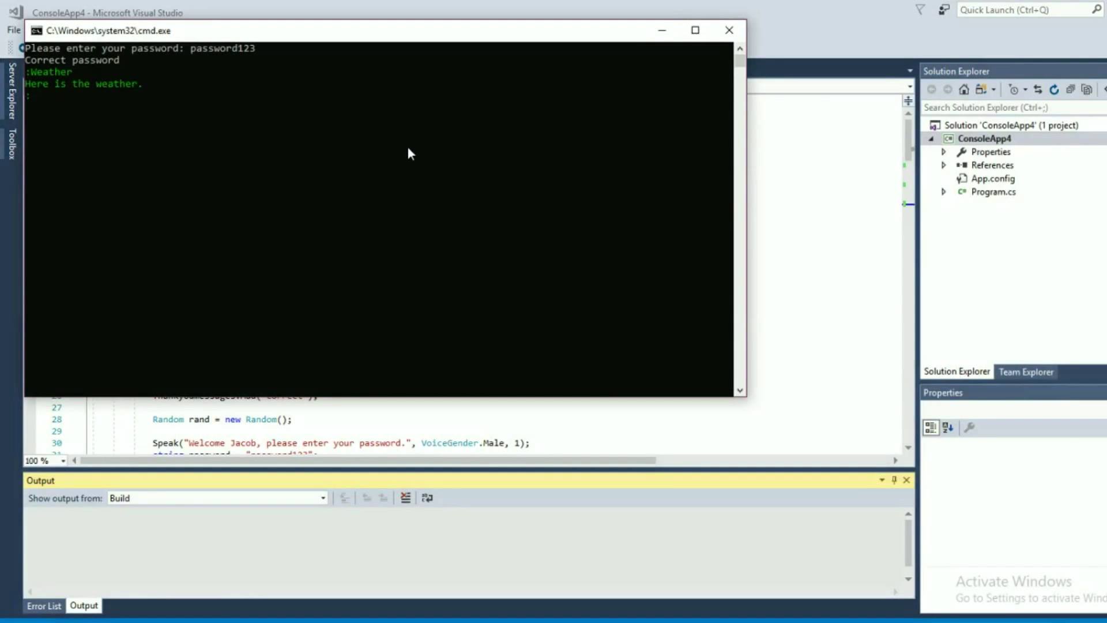
{"action": "type", "text": "I want to "}
{"action": "type", "text": "buy som"}
{"action": "type", "text": "thing"}
Send Jarvis 'I want to buy something', 'hello' and 'what is your name'
{"action": "key", "text": "Return"}
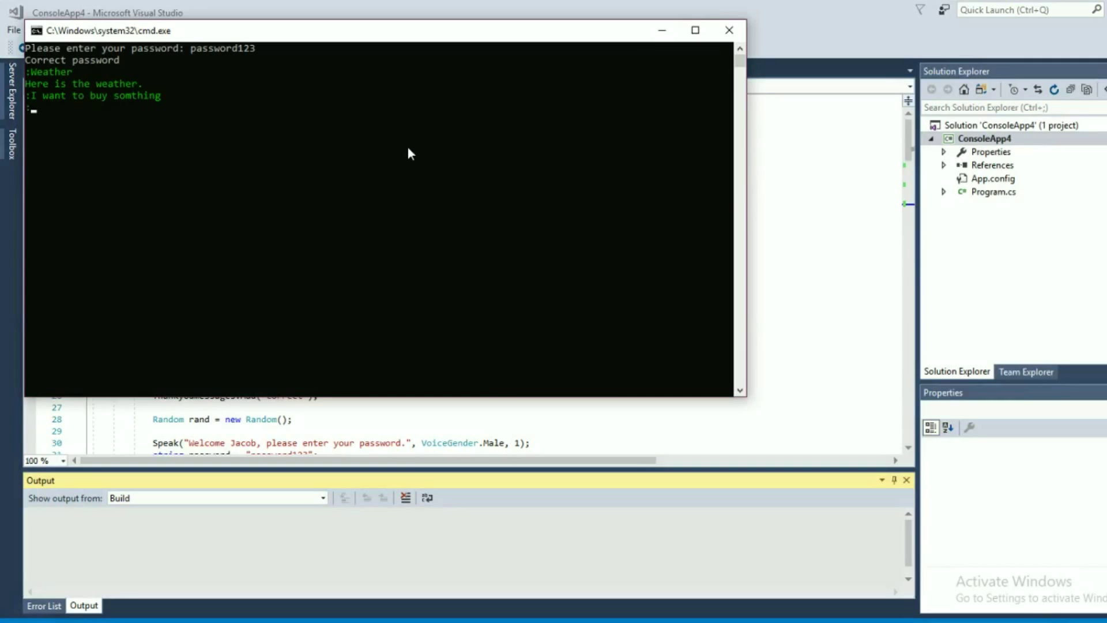
{"action": "type", "text": "I w"}
{"action": "type", "text": "as"}
{"action": "key", "text": "BackSpace"}
{"action": "type", "text": "nt "}
{"action": "type", "text": "to bi"}
{"action": "key", "text": "BackSpace"}
{"action": "type", "text": "uy some"}
{"action": "type", "text": "thing"}
{"action": "key", "text": "Return"}
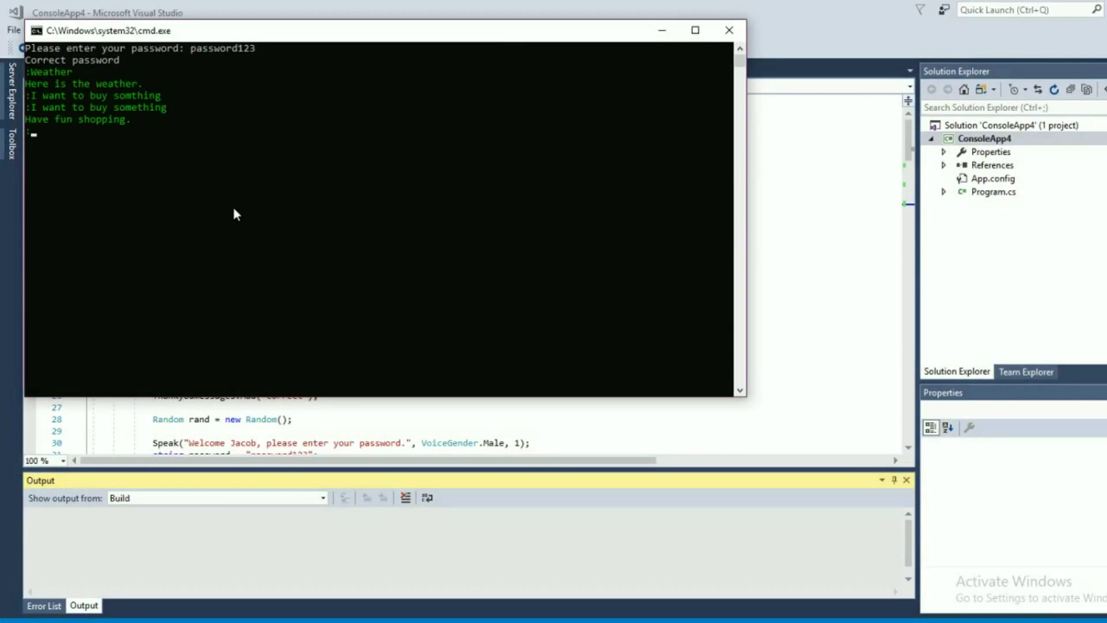
{"action": "type", "text": "hello"}
{"action": "key", "text": "Return"}
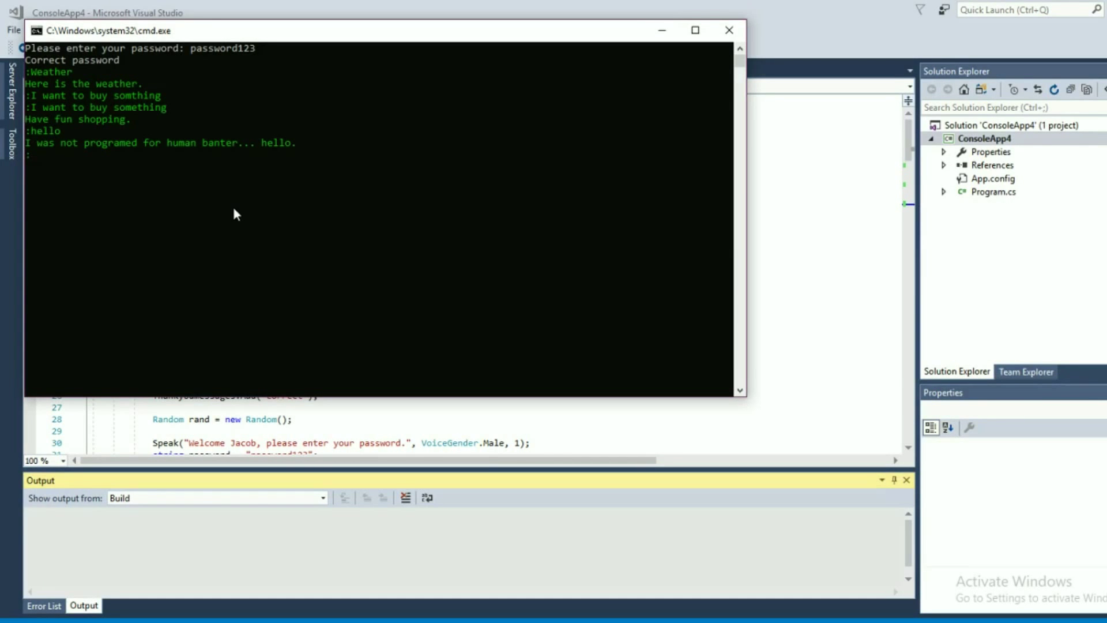
{"action": "type", "text": "what is"}
{"action": "type", "text": " your name"}
{"action": "key", "text": "Return"}
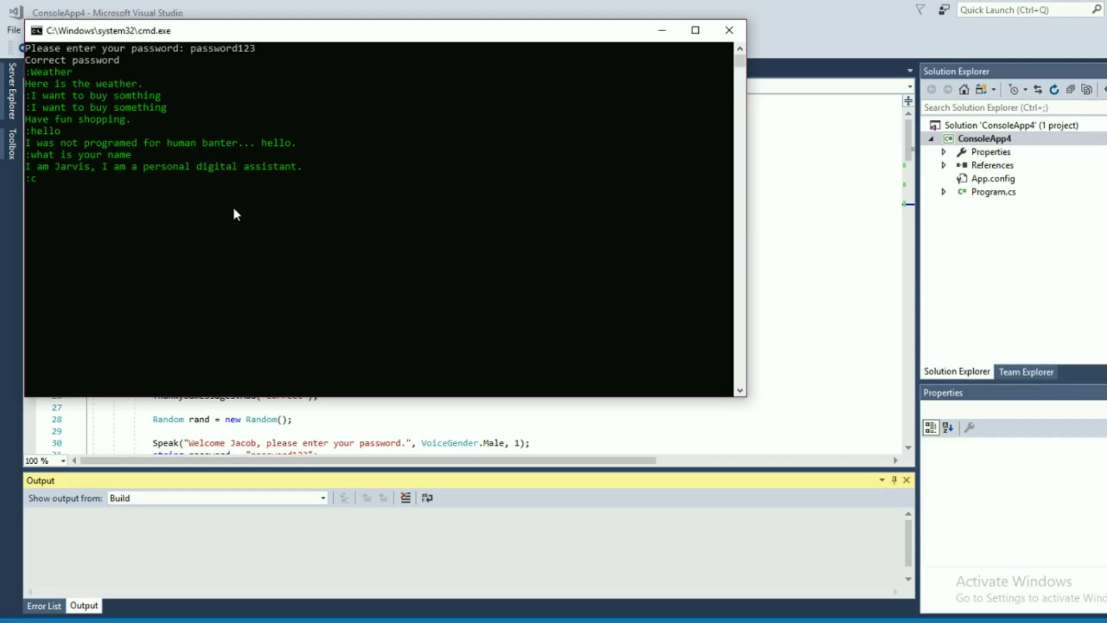
{"action": "type", "text": "ommands"}
Send 'commands' and 'time' to Jarvis, then close its console window
{"action": "key", "text": "Return"}
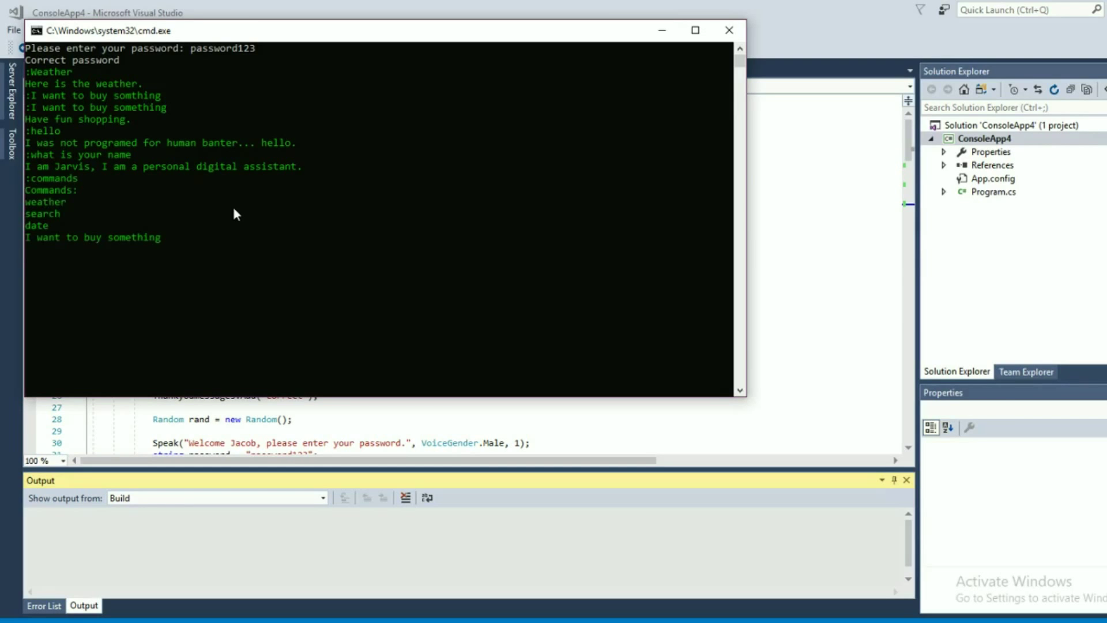
{"action": "type", "text": "t"}
{"action": "type", "text": "ime"}
{"action": "key", "text": "Return"}
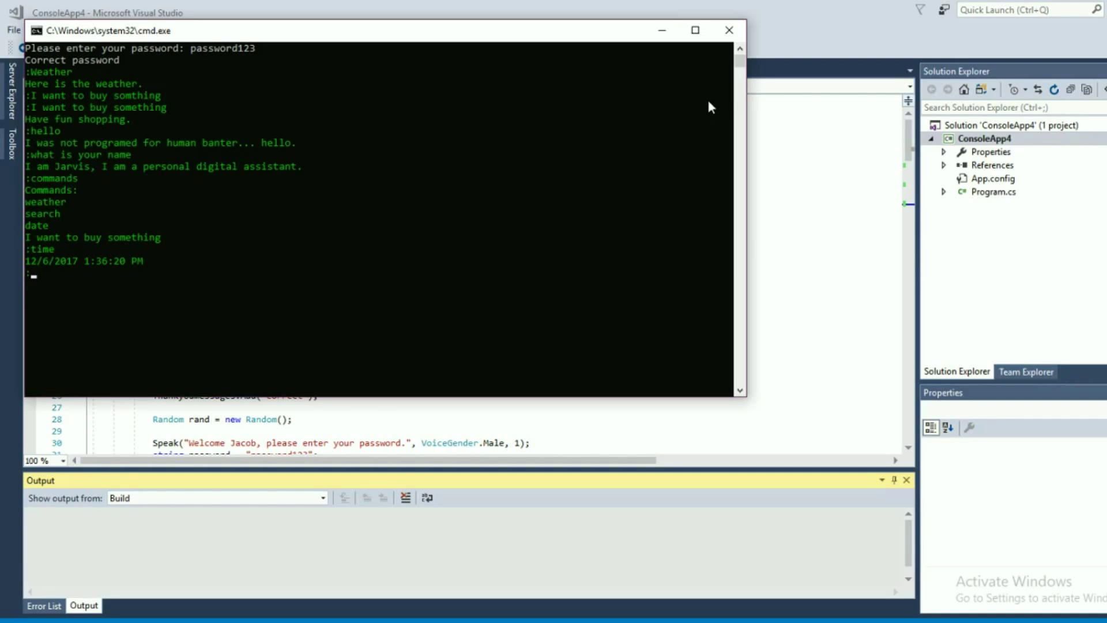
{"action": "left_click", "coordinate": [730, 30]}
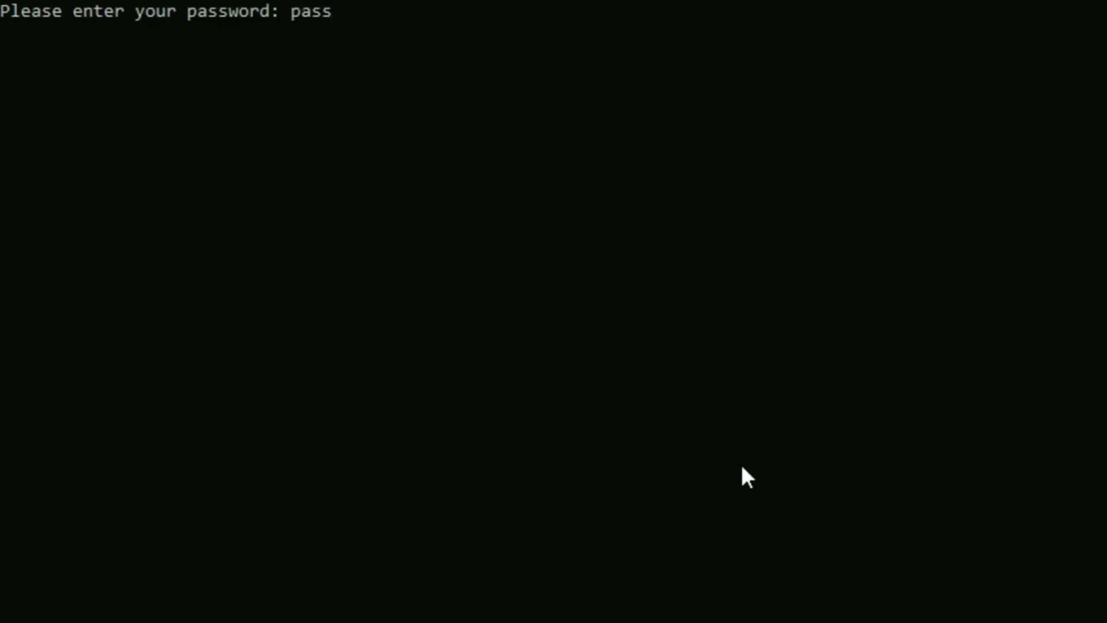
{"action": "type", "text": "word123"}
{"action": "key", "text": "Return"}
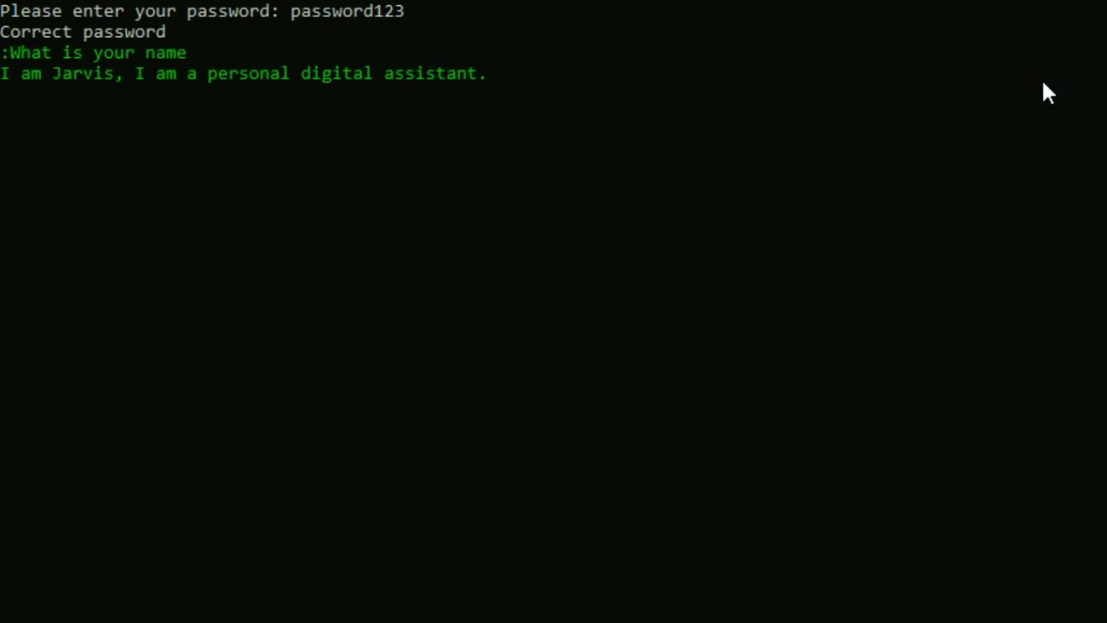
{"action": "type", "text": ":hello"}
{"action": "key", "text": "Return"}
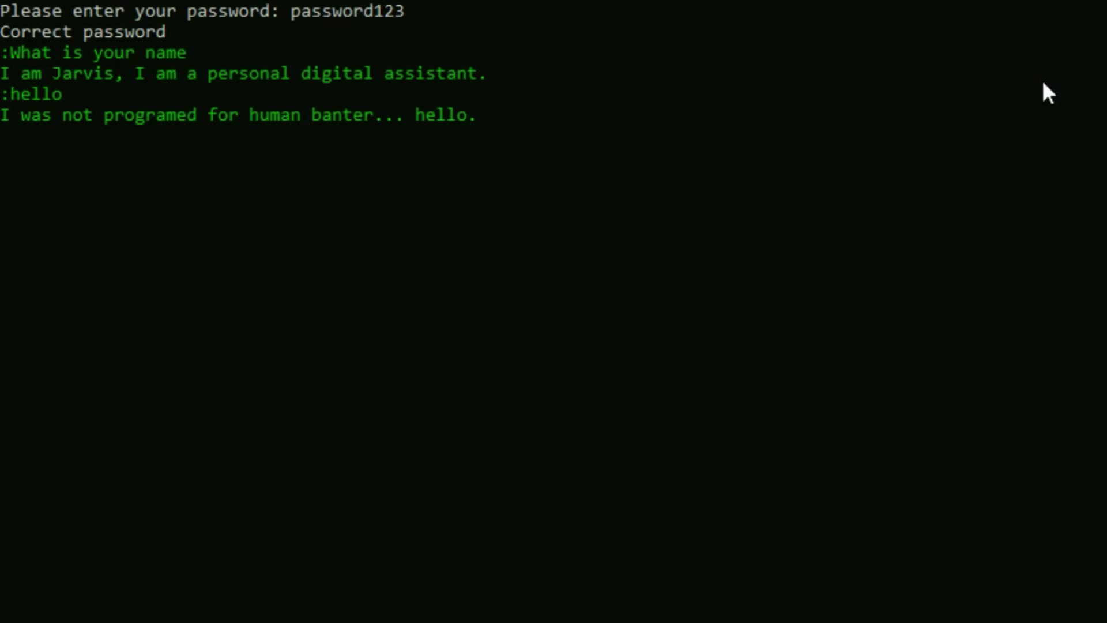
{"action": "type", "text": "weather"}
{"action": "key", "text": "Return"}
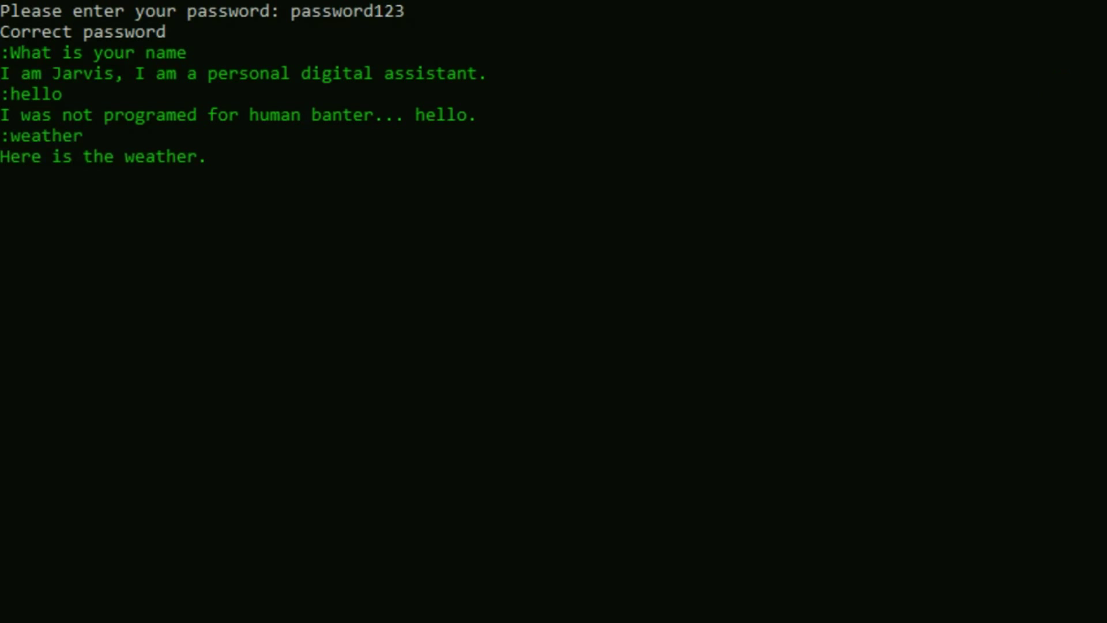
{"action": "type", "text": "commands"}
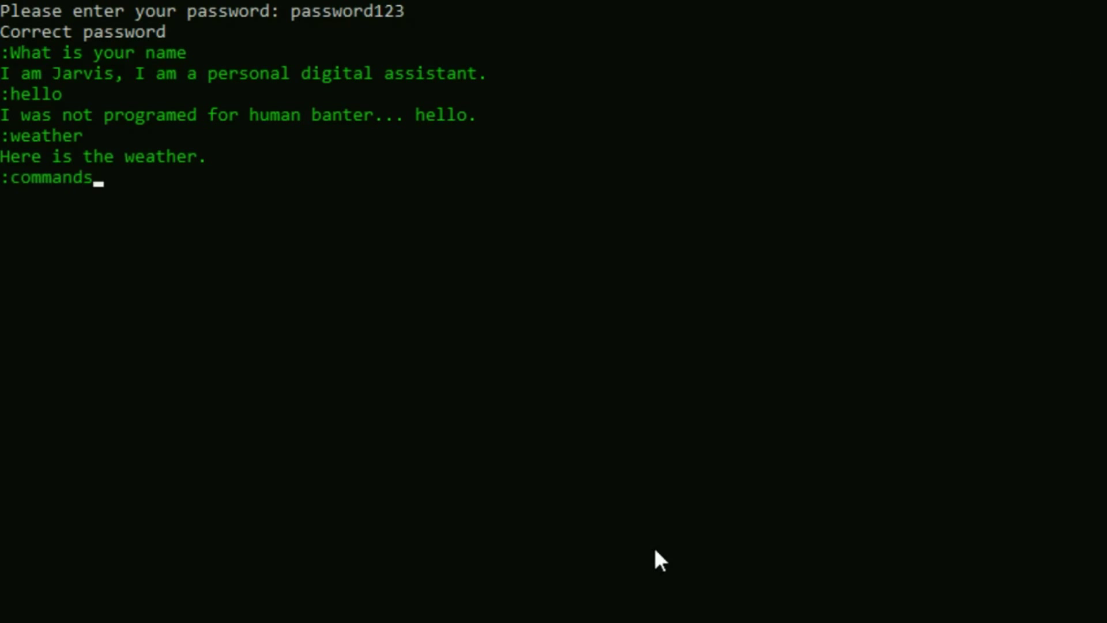
{"action": "key", "text": "Return"}
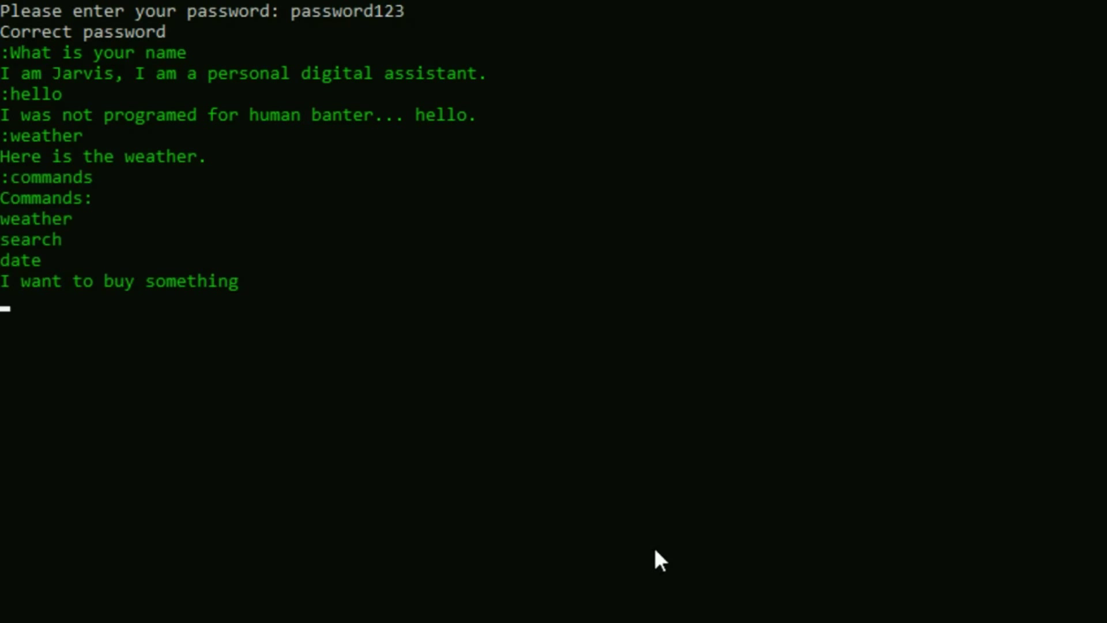